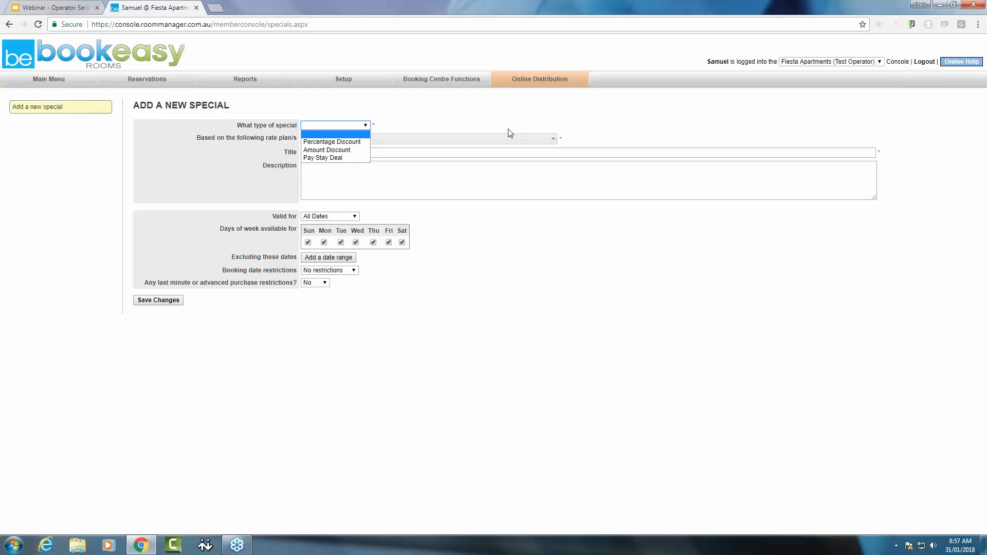
Set the new special's type to Percentage Discount, based on the Studio Apartment 1 night and 2 night rate plans
left_click(554, 140)
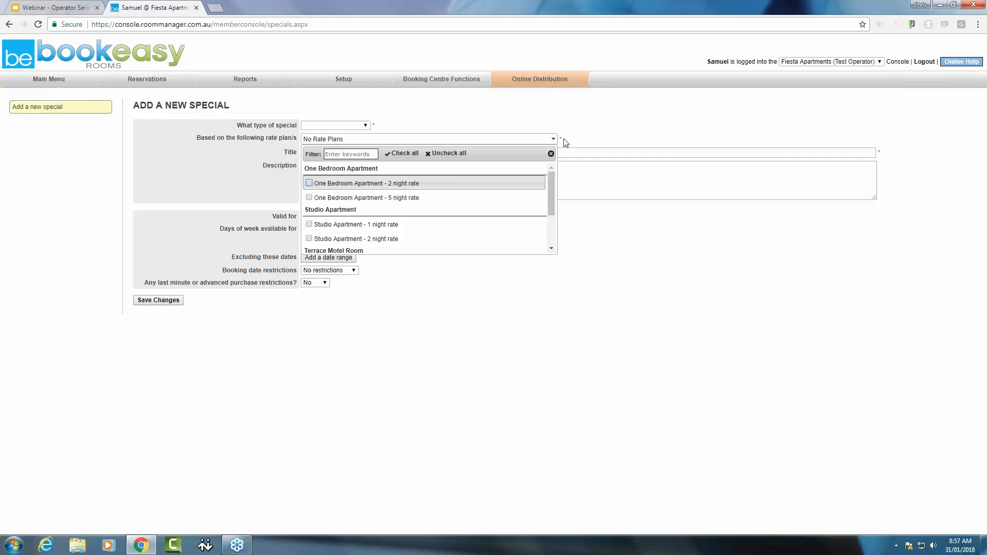
left_click(625, 154)
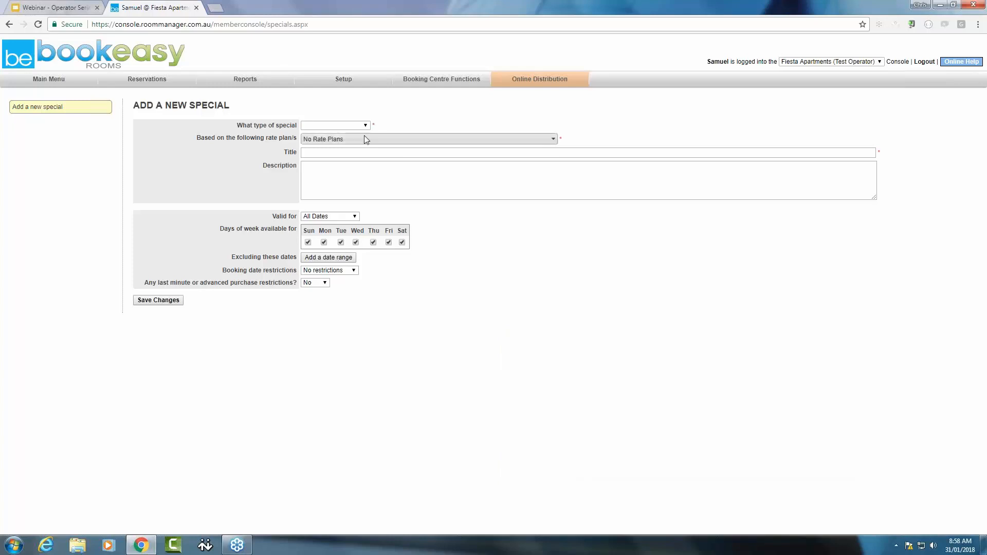
left_click(359, 125)
left_click(362, 142)
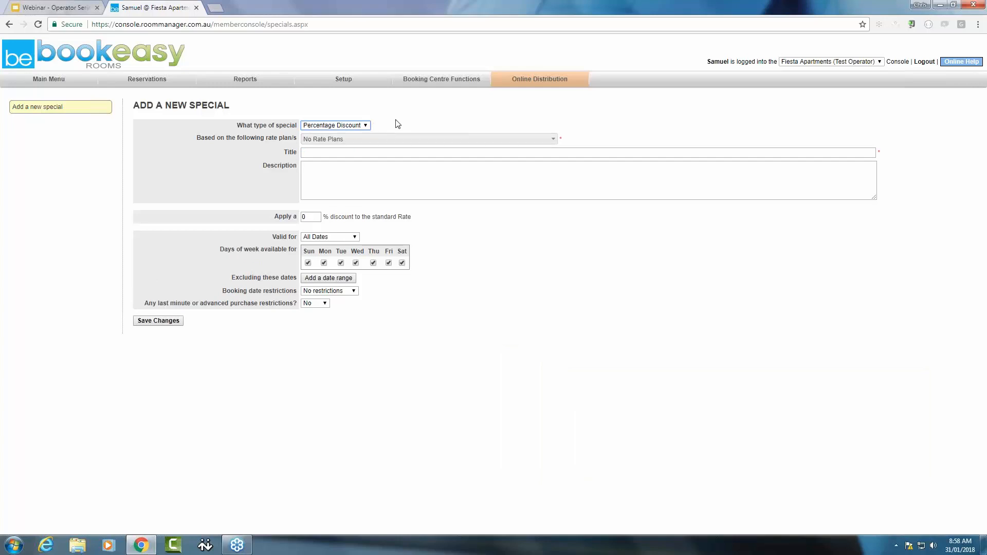
left_click(551, 139)
scroll(397, 225, "down", 1)
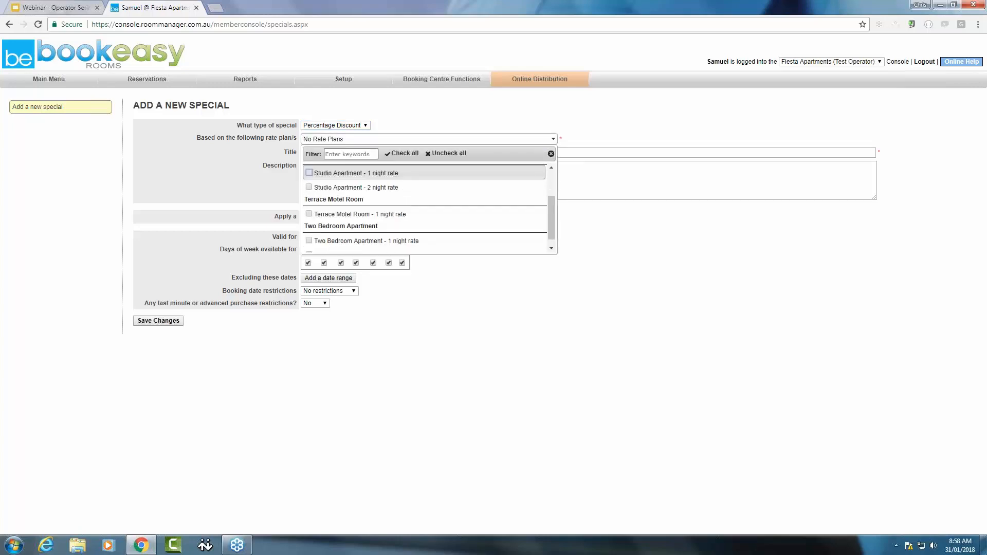
left_click(309, 187)
left_click(310, 175)
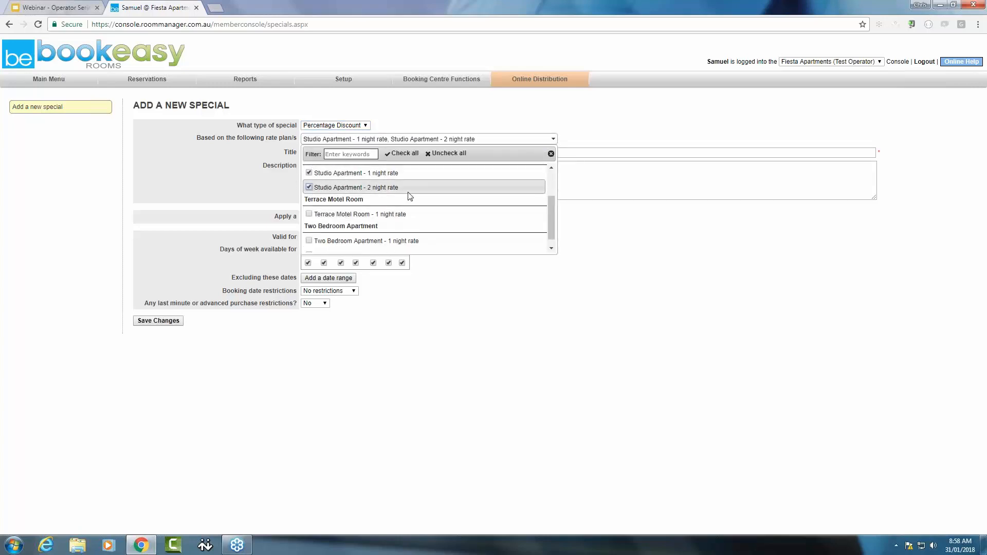
left_click(568, 128)
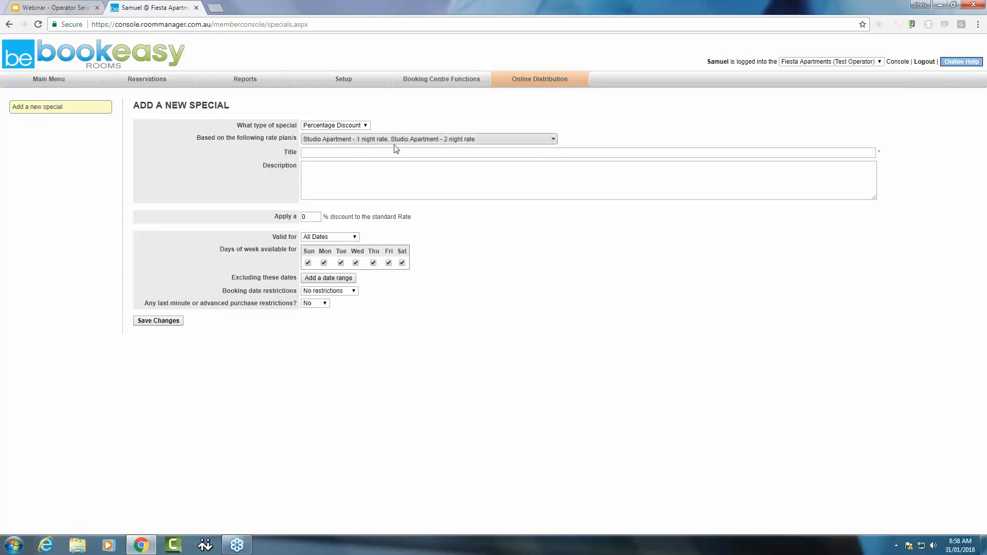
Title the special "Winter Promotion" with the description "Book May to July and receive 10% off the best rate. Booking conditions apply"
left_click(363, 153)
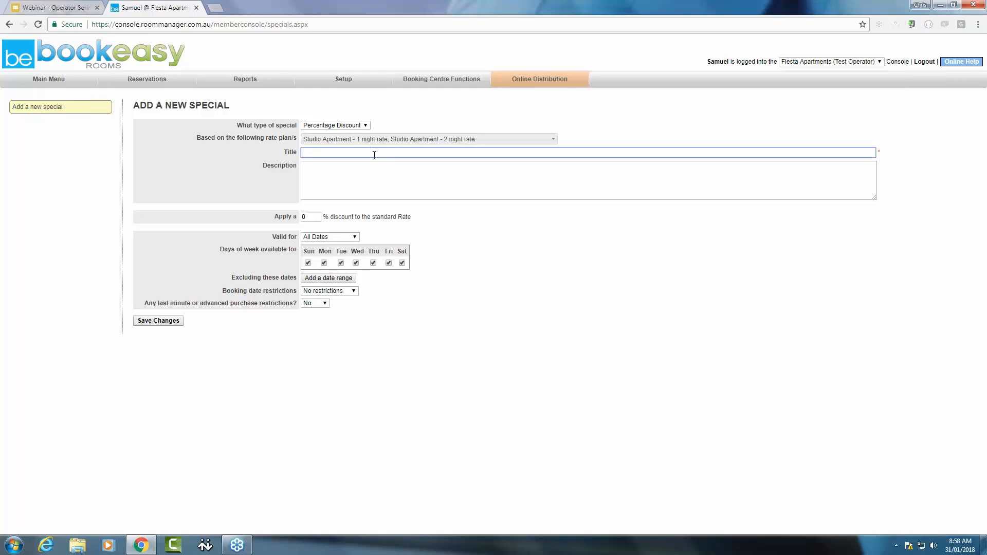
type("Winter Promotion")
left_click(377, 168)
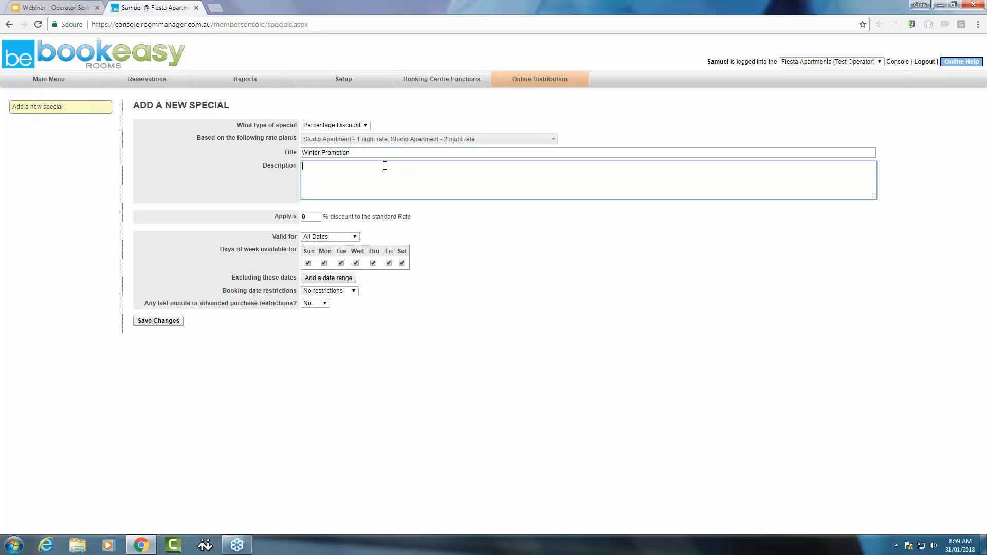
type("Book May to July and receive 10% off the best rate.  Booking conditions apply")
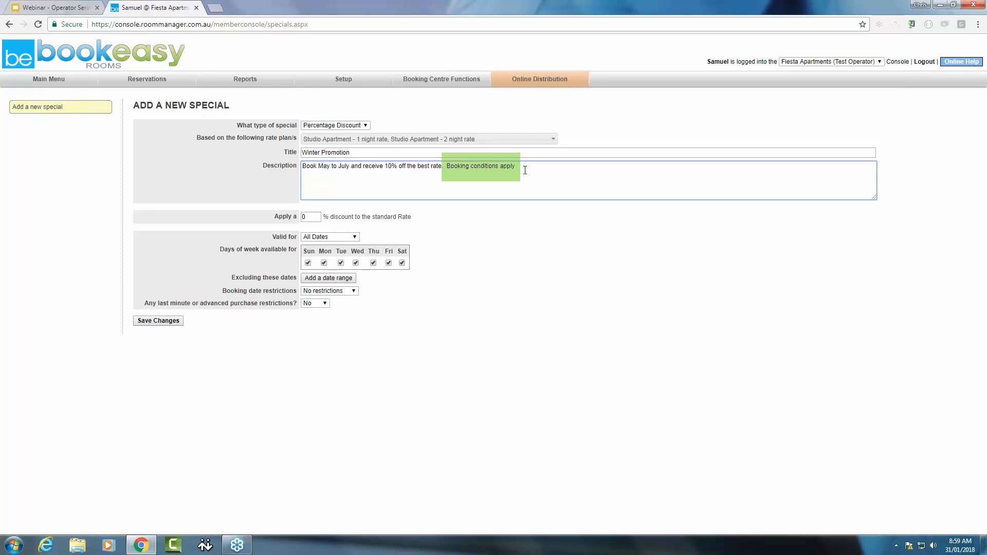
Apply a 10% discount to the standard rate and make it valid for specific dates, 01/05/2018 to 31/07/2018
key("Tab")
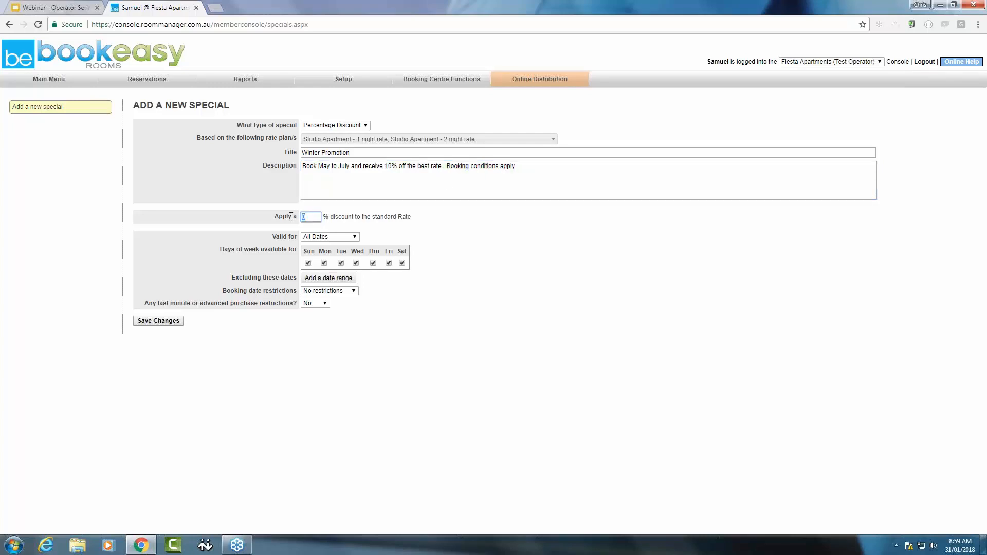
type("1")
left_click(332, 238)
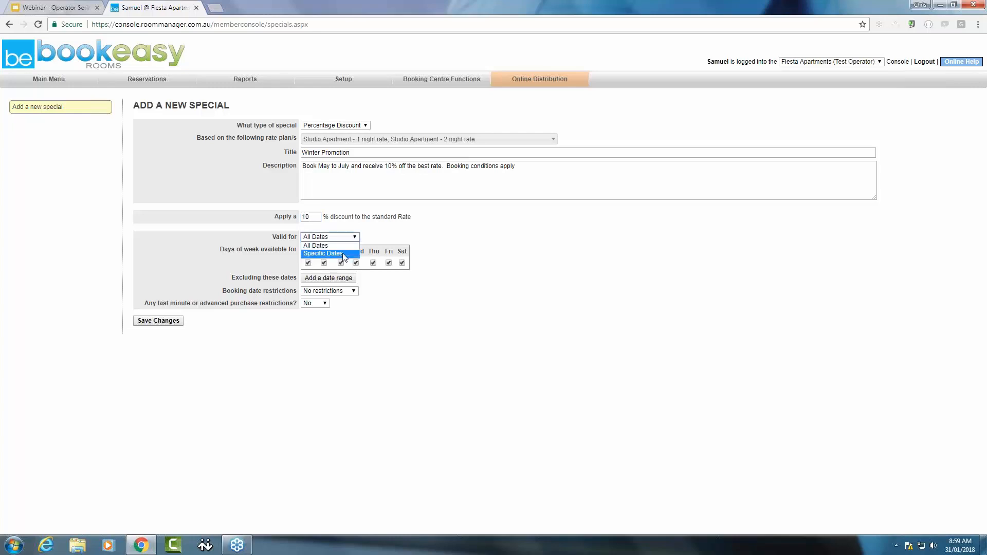
left_click(343, 255)
left_click(341, 252)
type("01/")
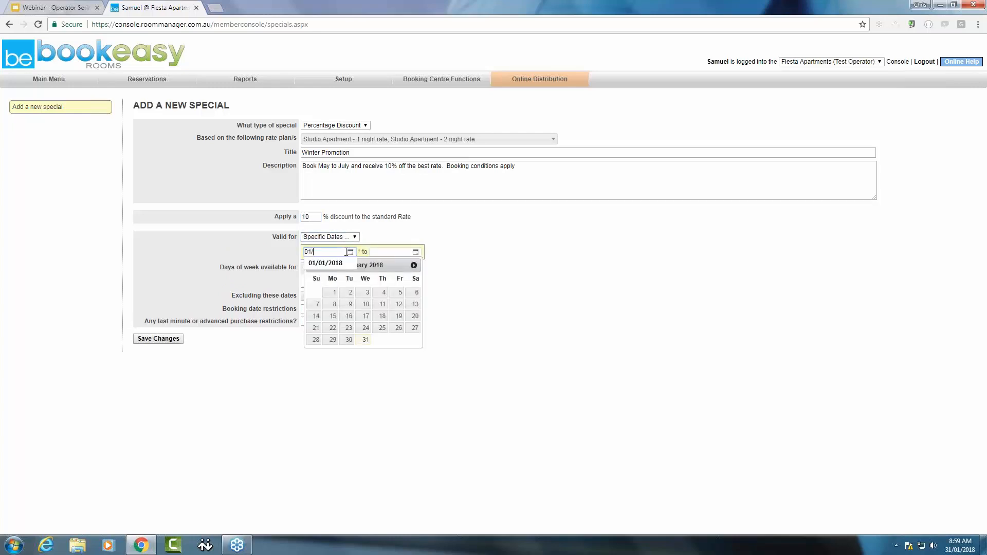
type("05/2018")
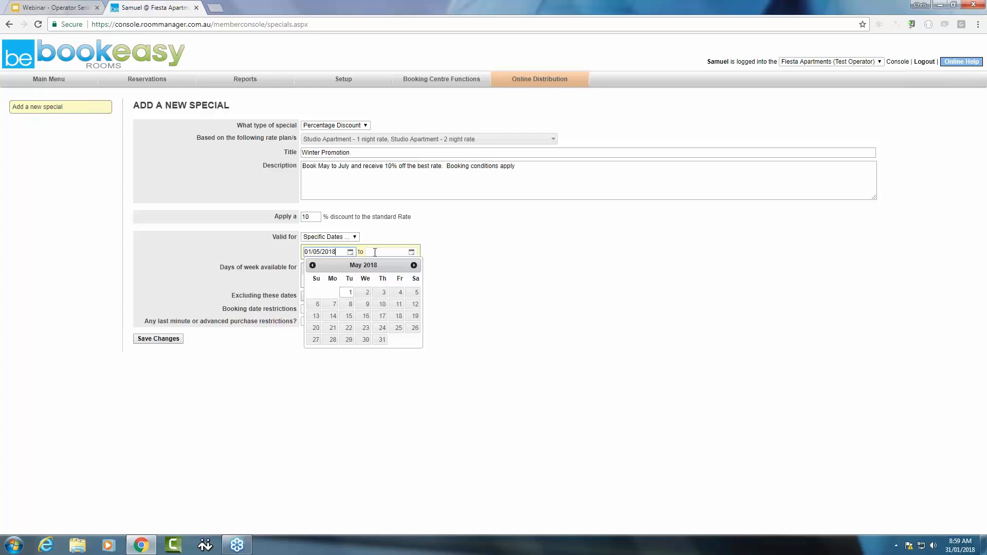
left_click(375, 252)
type("31/07/2018")
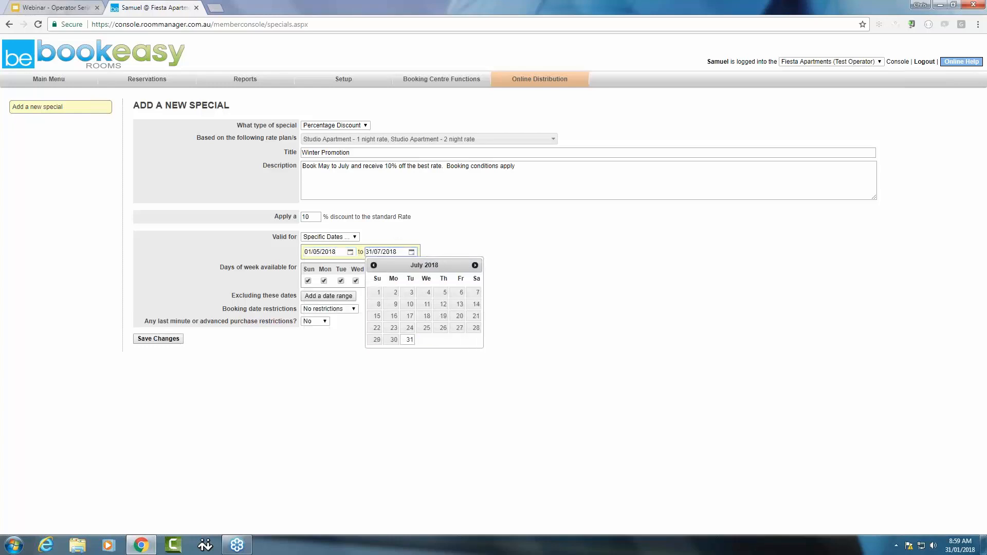
left_click(473, 242)
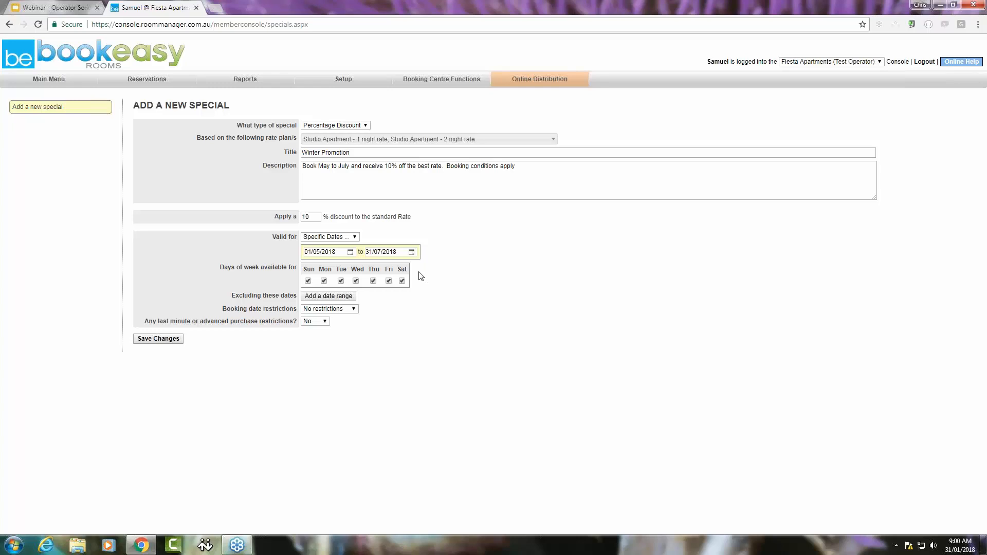
Exclude the date range 30/03/2018 to 02/04/2018 from the Winter Promotion and save the special
left_click(328, 296)
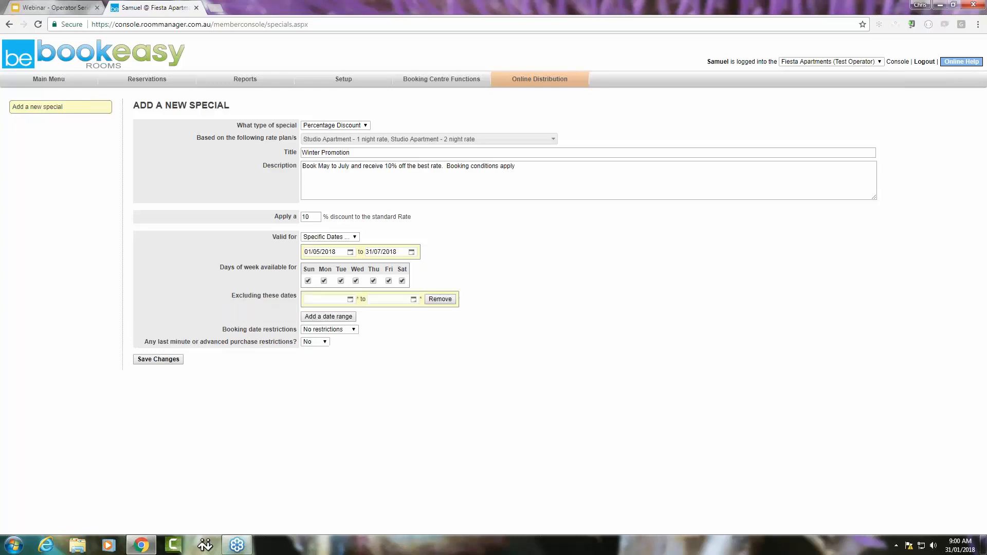
left_click(337, 301)
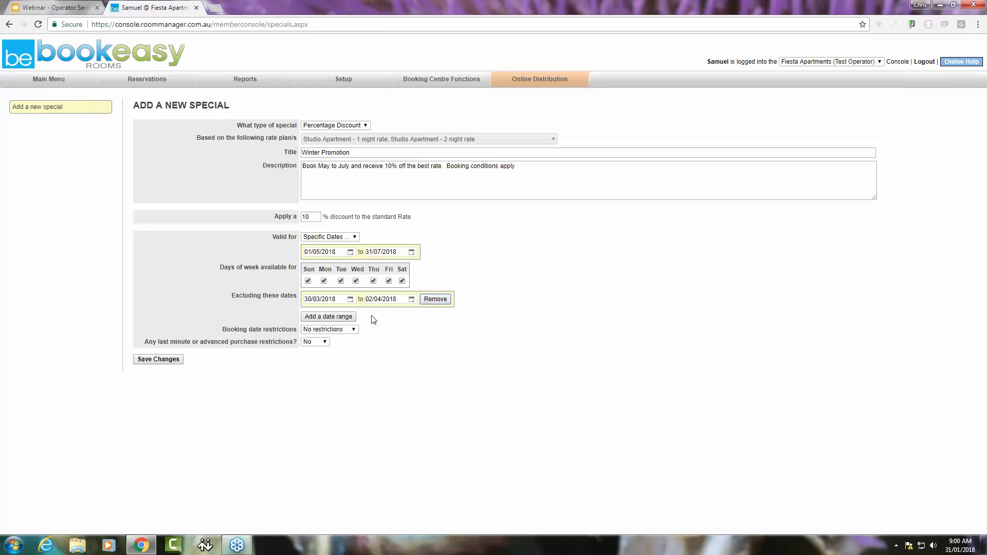
left_click(168, 363)
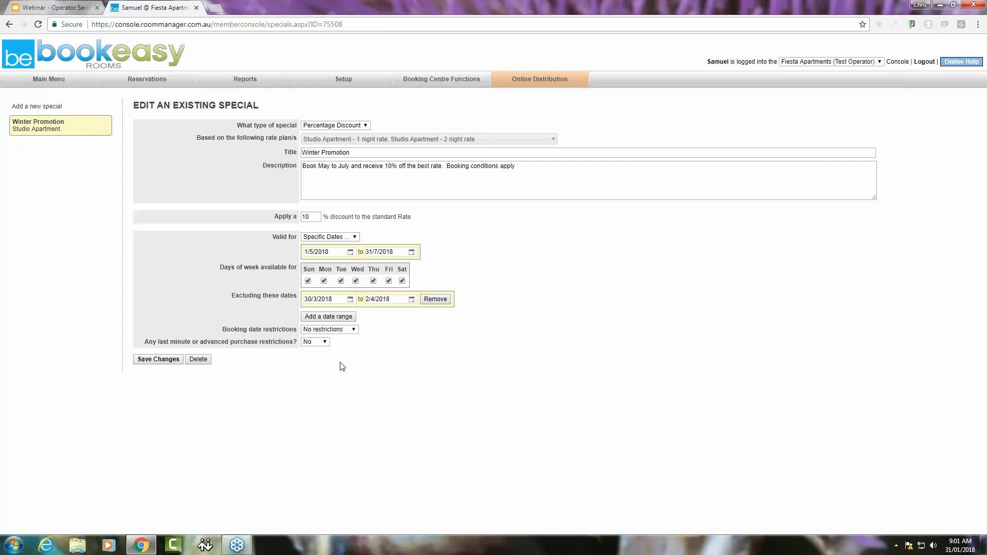
Start a new Amount Discount special based on the One Bedroom Apartment 2 night and 5 night rate plans
left_click(37, 108)
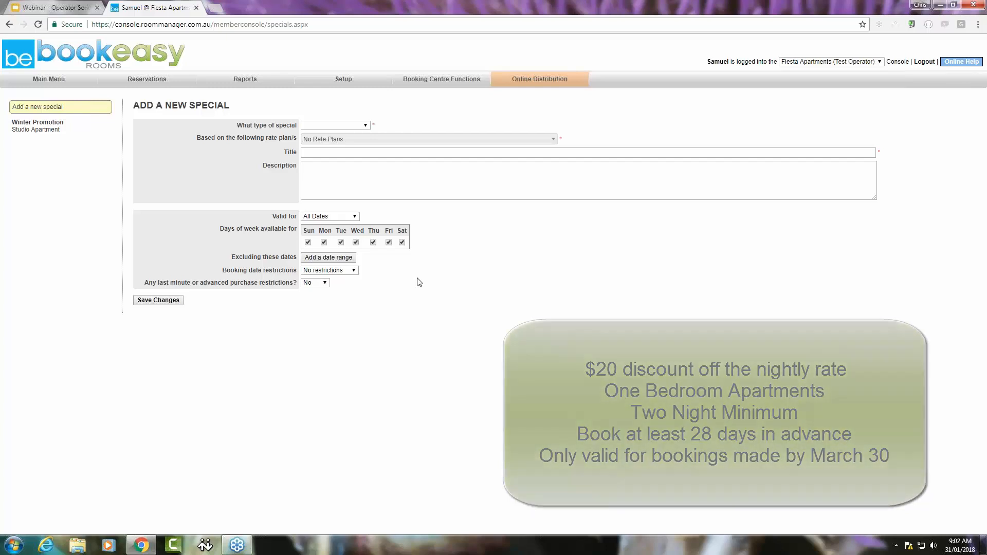
left_click(366, 126)
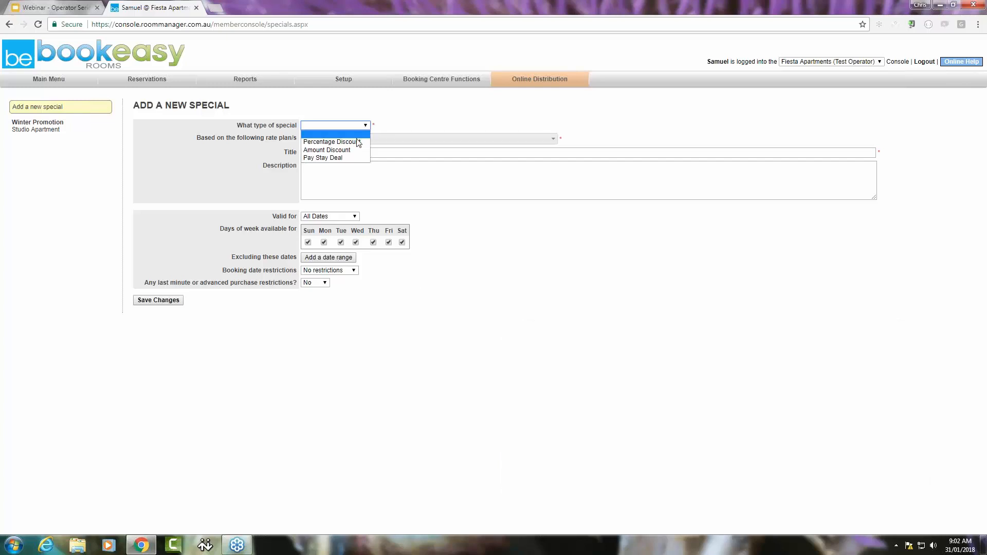
left_click(358, 144)
left_click(358, 140)
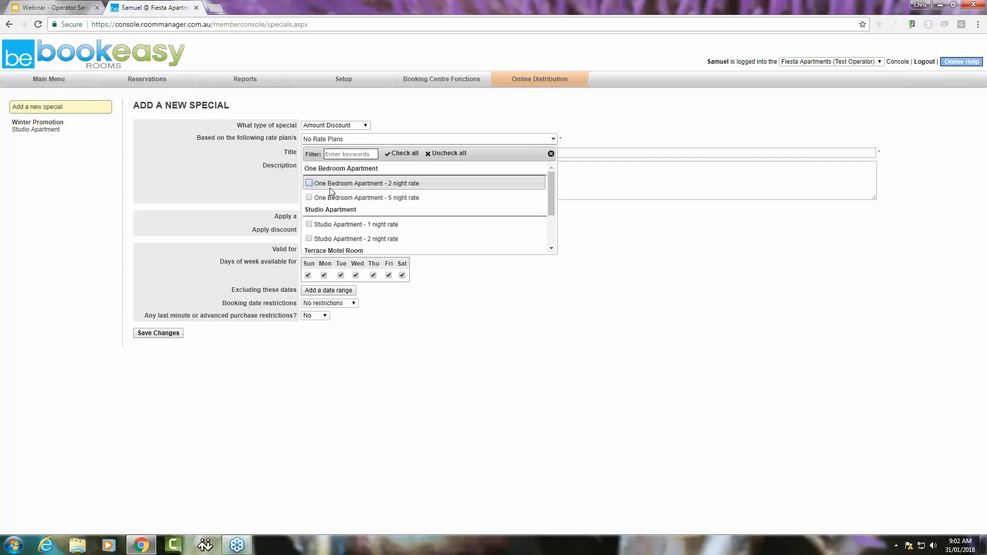
left_click(309, 183)
left_click(309, 198)
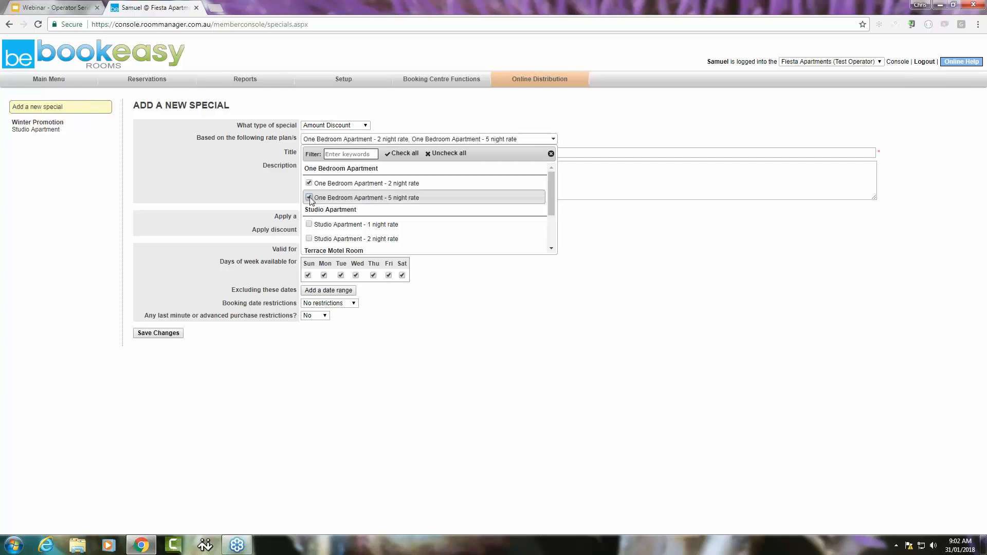
left_click(603, 138)
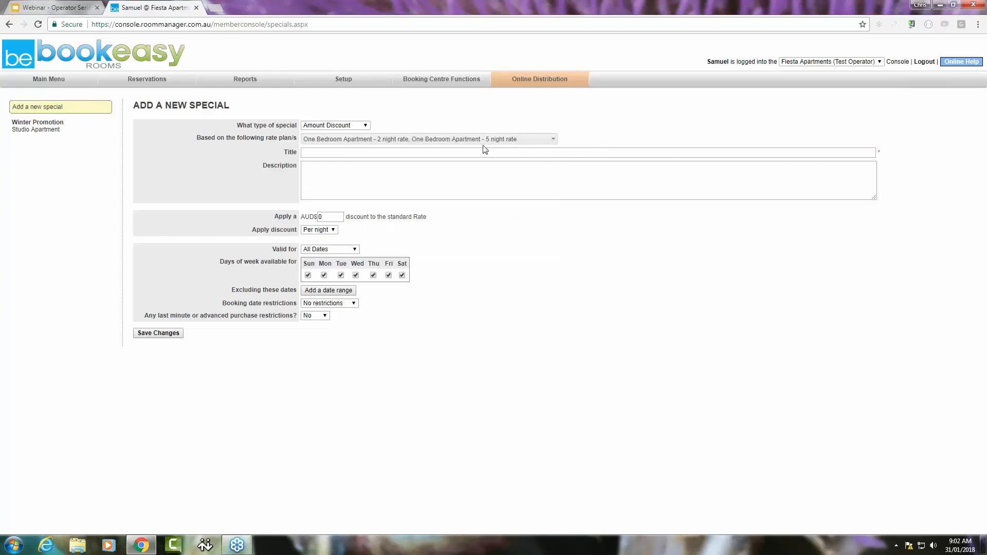
Title the special "Advanced Purchase" and describe it as $20 off the nightly one bedroom apartment rate when booked more than 28 days in advance
left_click(415, 151)
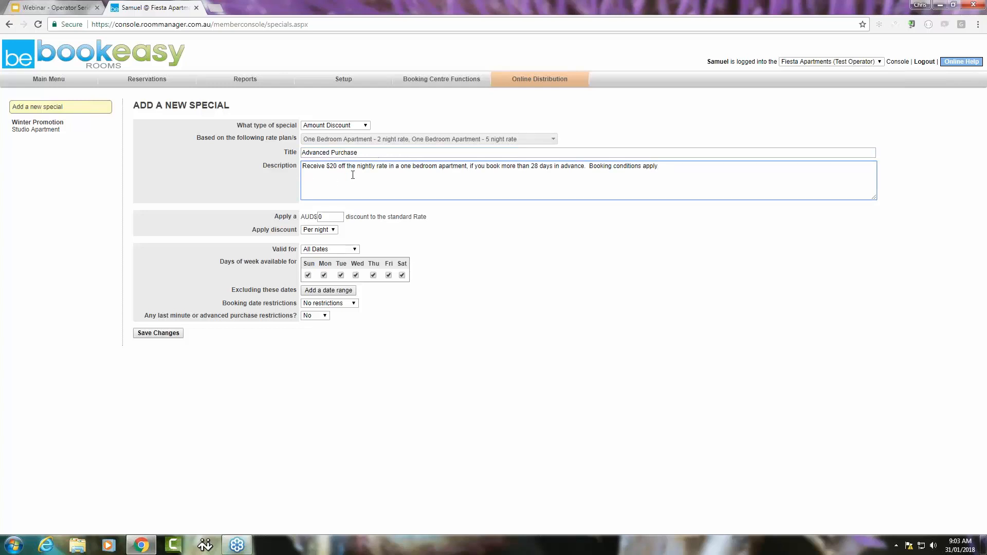
Set the discount to AUD$20 off the standard rate, applied per night
double_click(333, 217)
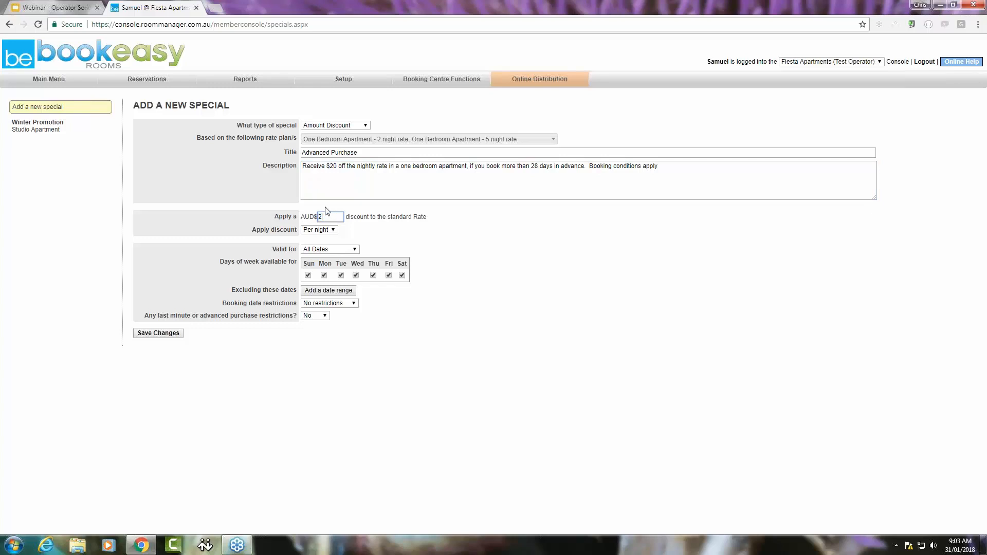
left_click(333, 230)
left_click(333, 230)
left_click(332, 239)
Restrict the Advanced Purchase booking dates to the specific range 31/01/2018 to 31/03/2018
left_click(353, 303)
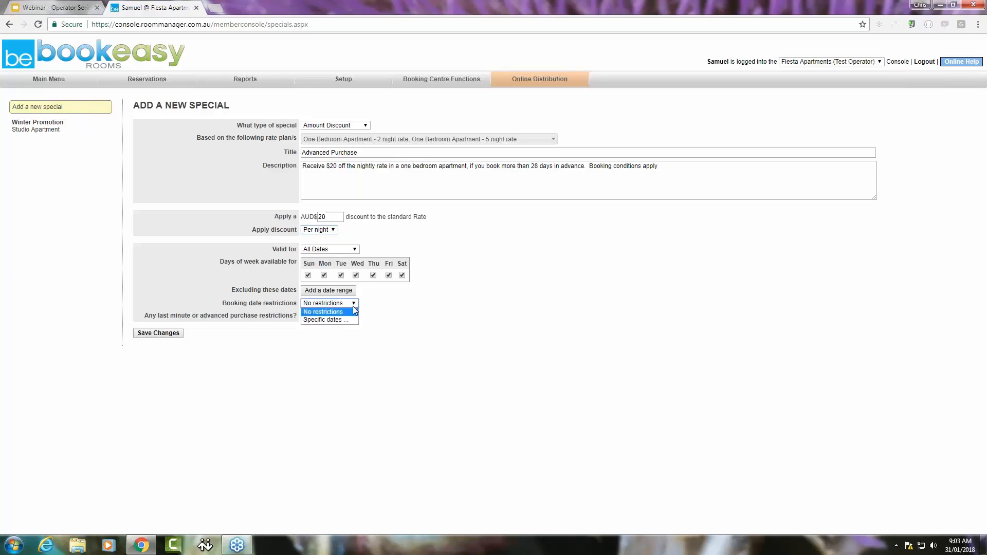
left_click(349, 321)
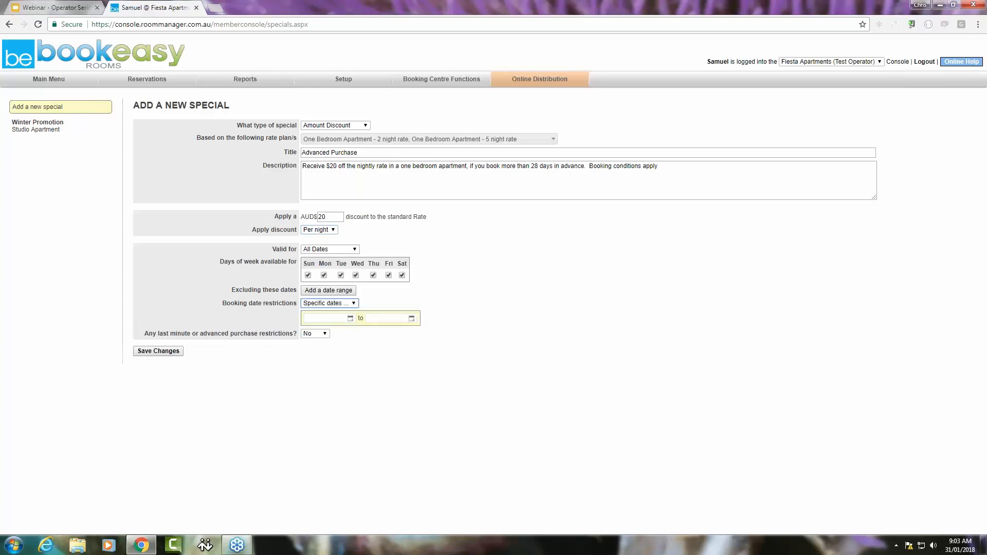
left_click(340, 318)
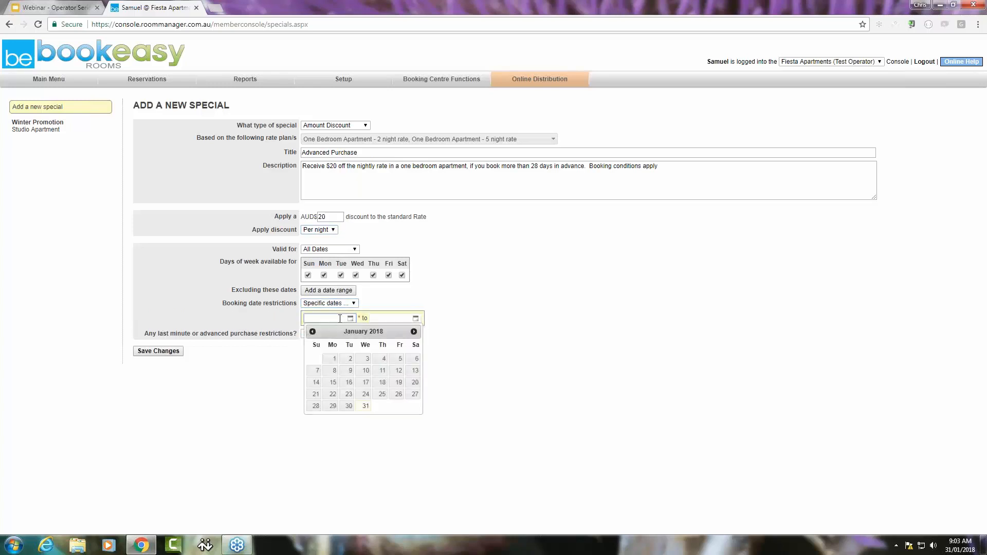
key("Return")
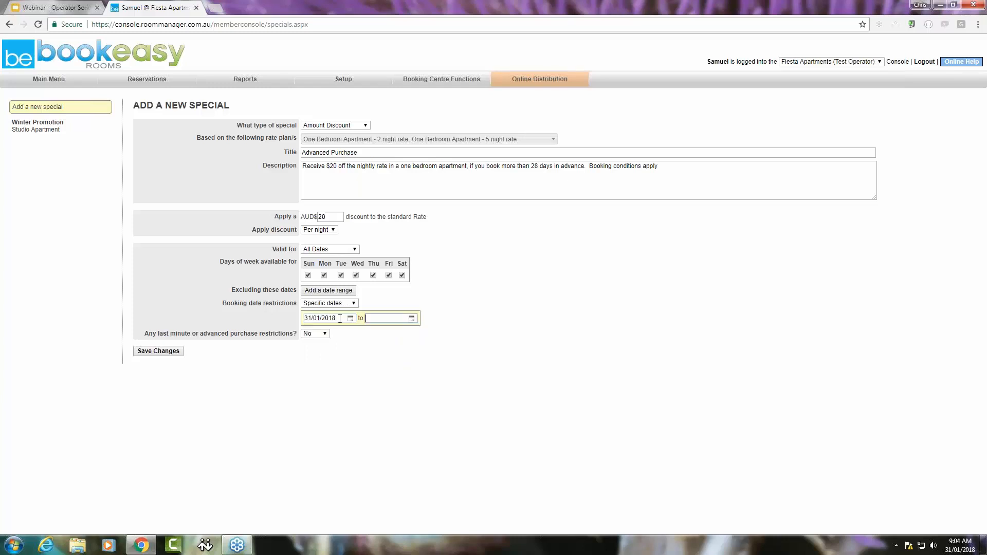
key("Tab")
type("31/03/2018")
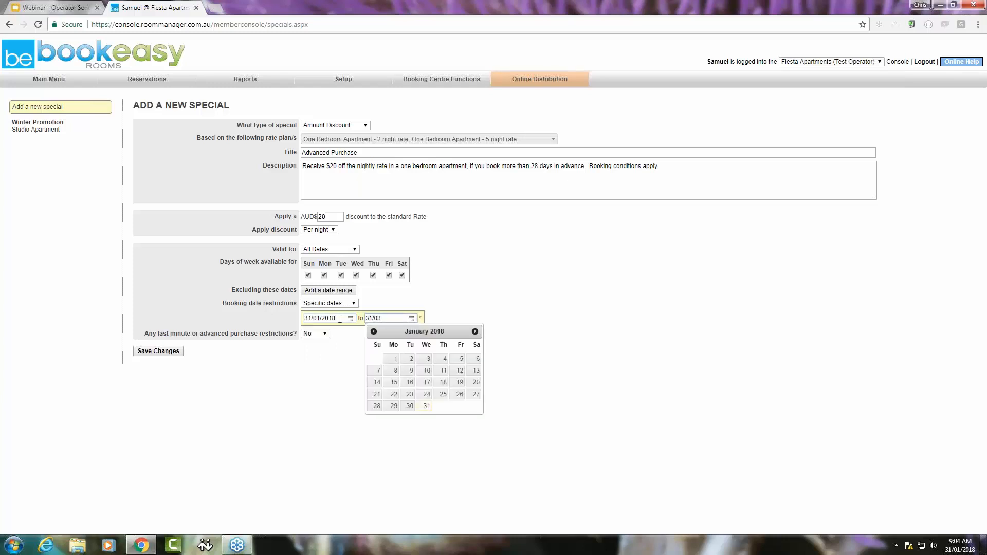
key("Return")
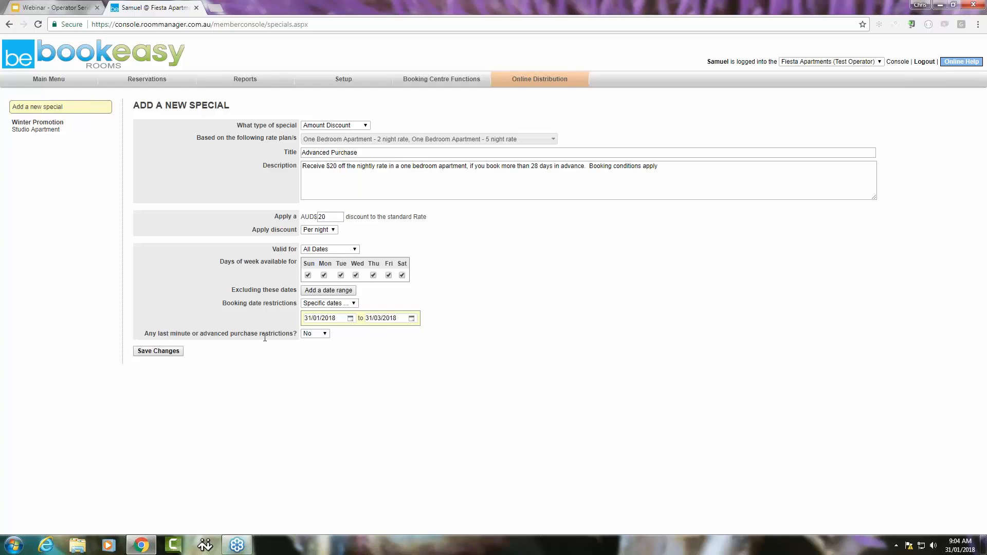
Add an advanced purchase restriction requiring booking at least 28 days before arrival, and save the special
left_click(324, 334)
left_click(318, 351)
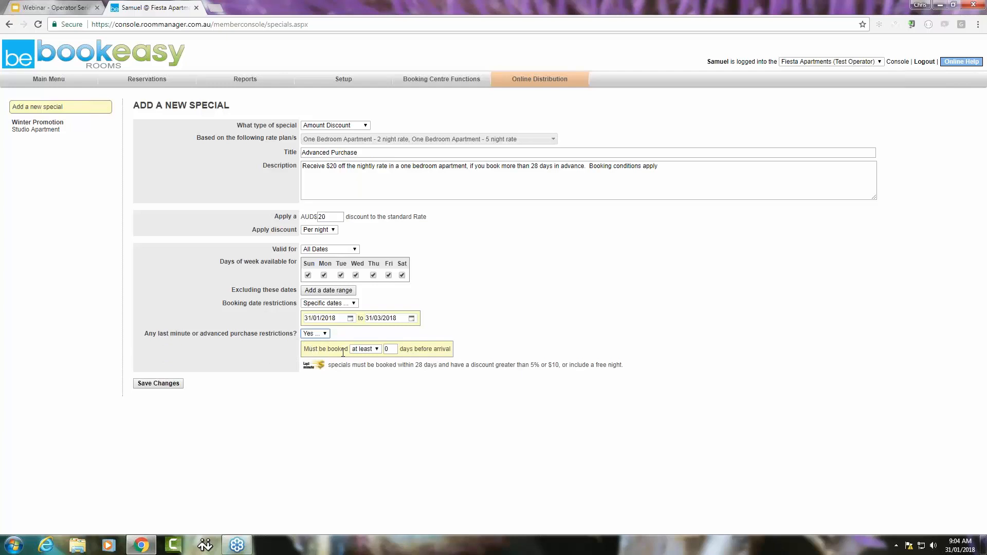
left_click(378, 349)
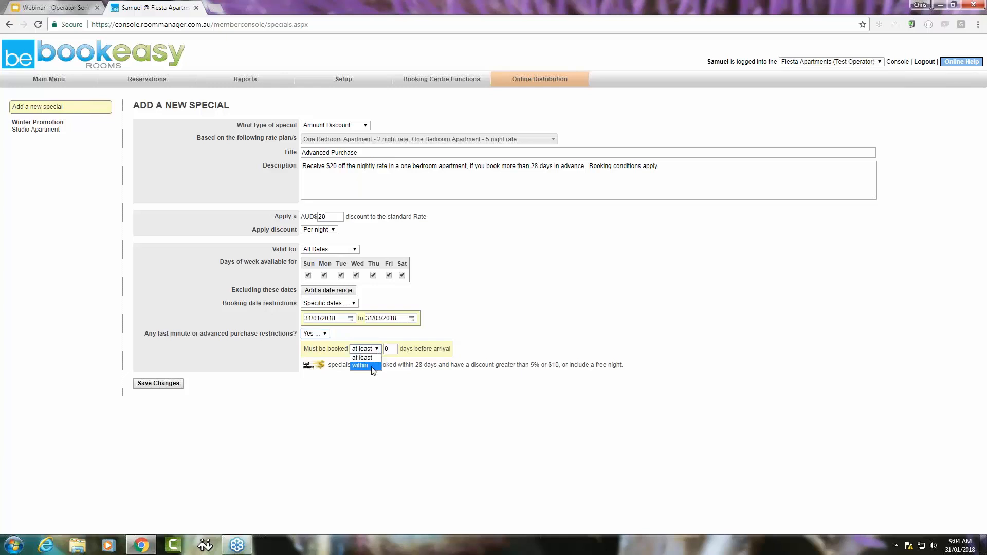
left_click(363, 366)
left_click(377, 350)
left_click(376, 358)
key("Tab")
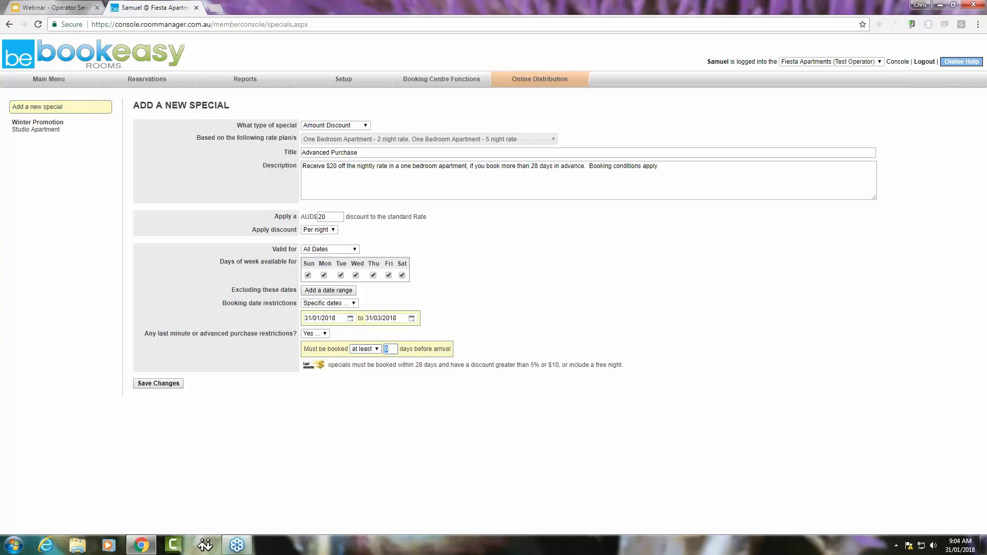
type("28")
left_click(165, 384)
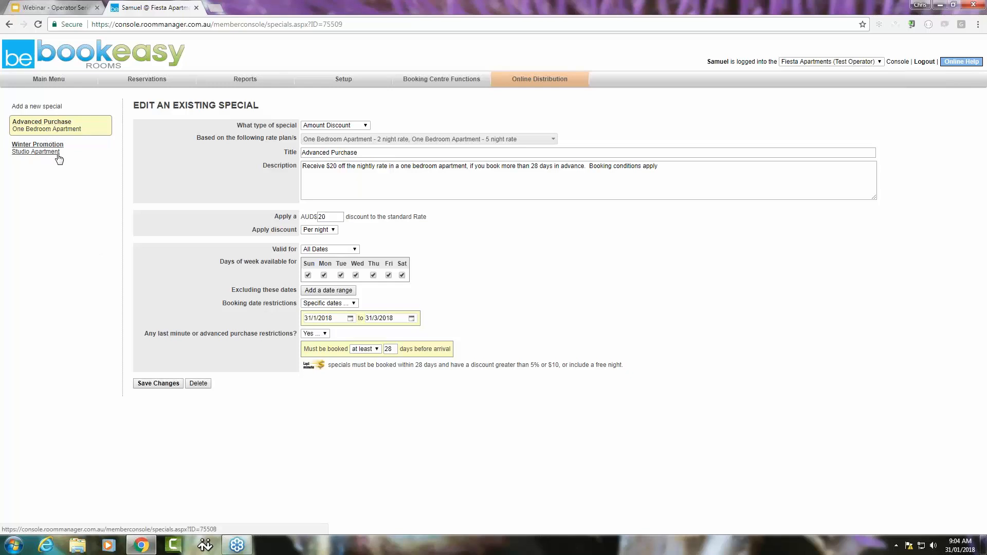
Start a new Pay Stay Deal special based on the Terrace Motel Room - 1 night rate plan
left_click(36, 106)
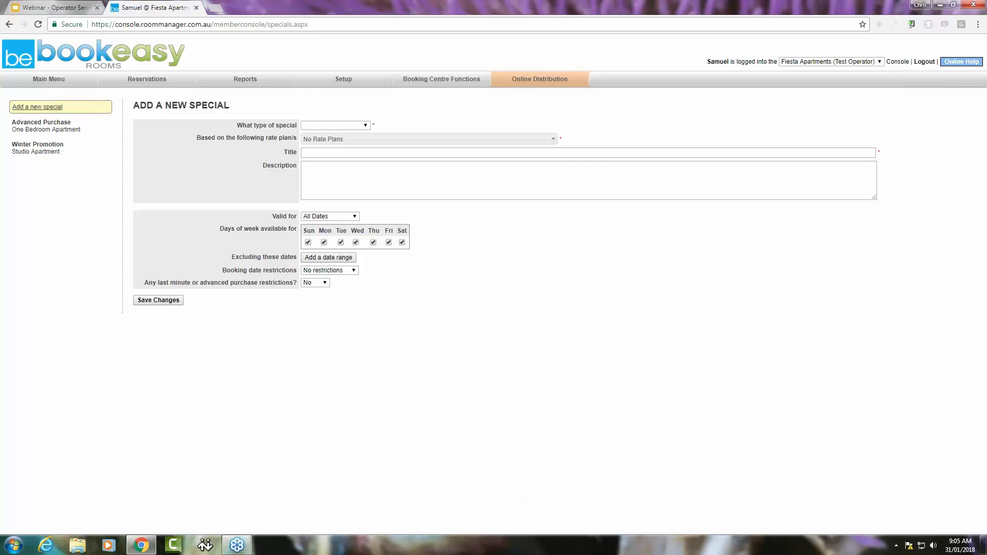
left_click(363, 126)
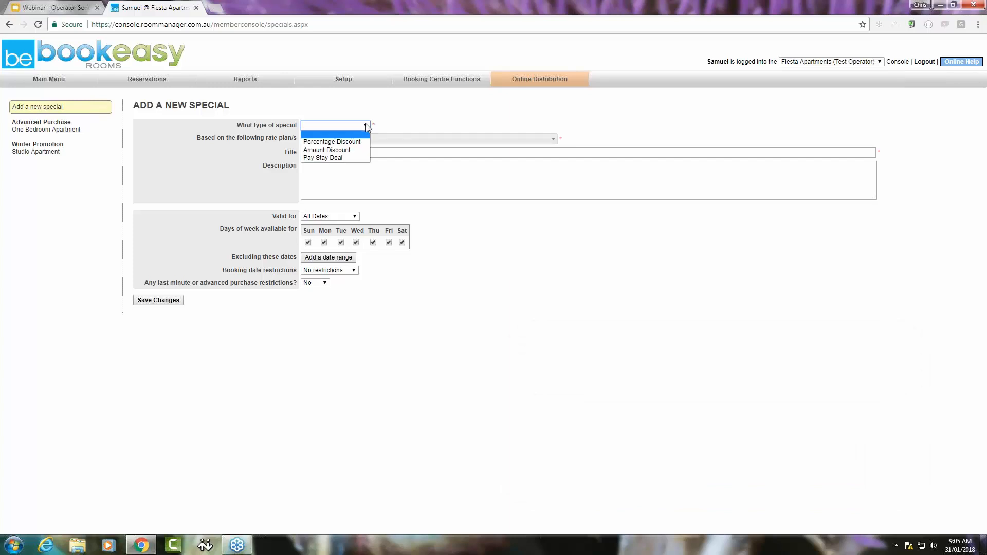
left_click(355, 159)
left_click(542, 139)
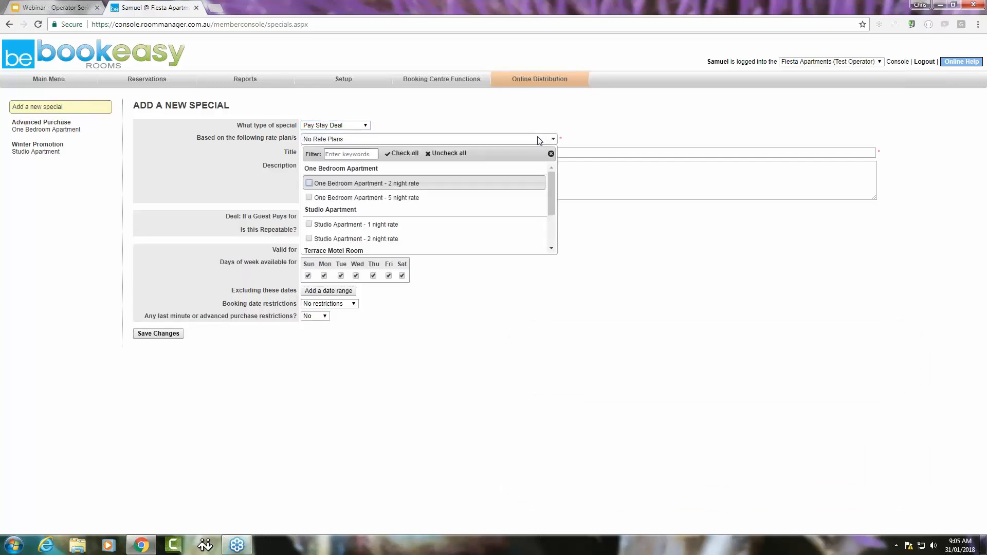
scroll(315, 208, "down", 3)
left_click(314, 206)
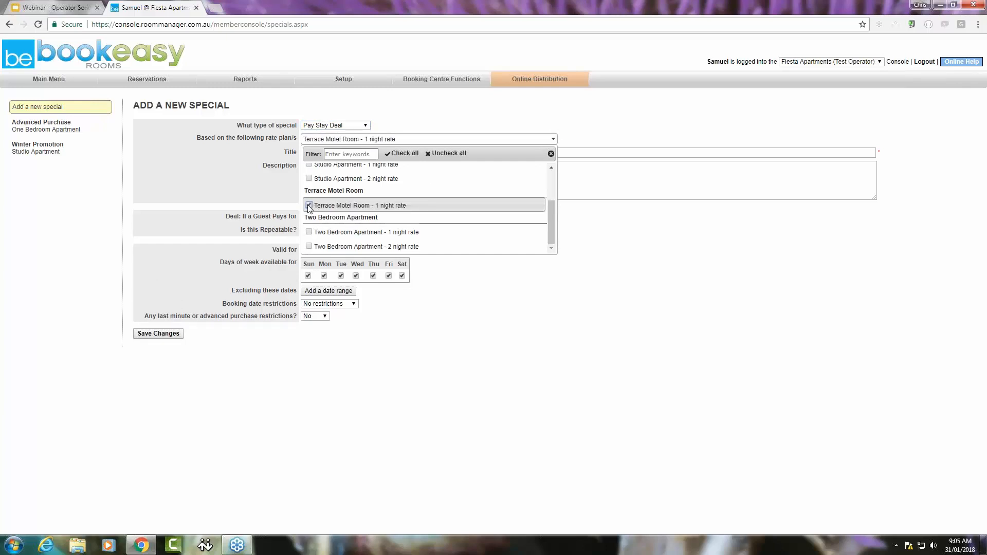
left_click(569, 149)
Title the special "Get 5 Nights for the Price of 4" and describe an extra night free for 4, or 10 nights for 8, booking conditions apply
left_click(365, 150)
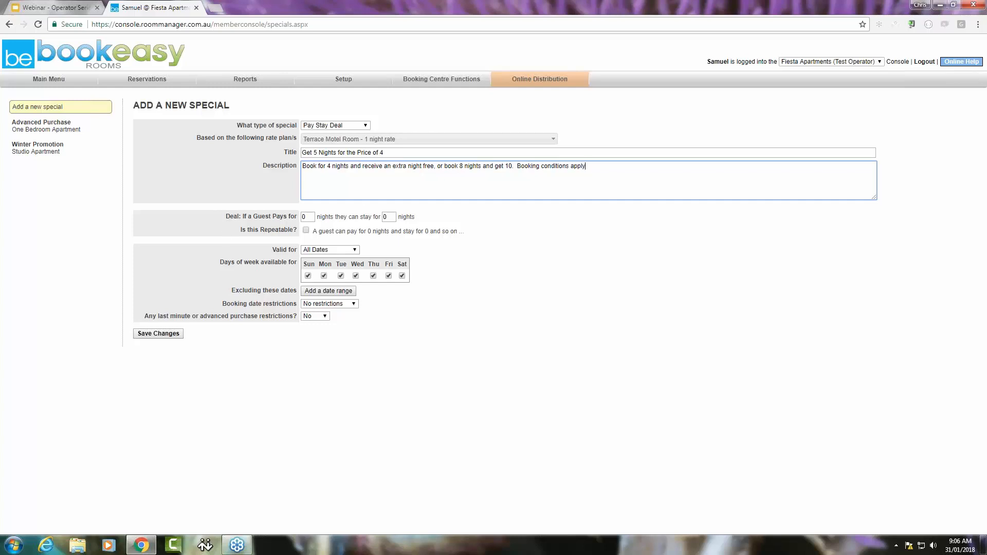
Set the deal so a guest pays for 4 nights and stays for 5, and make it repeatable
left_click(304, 217)
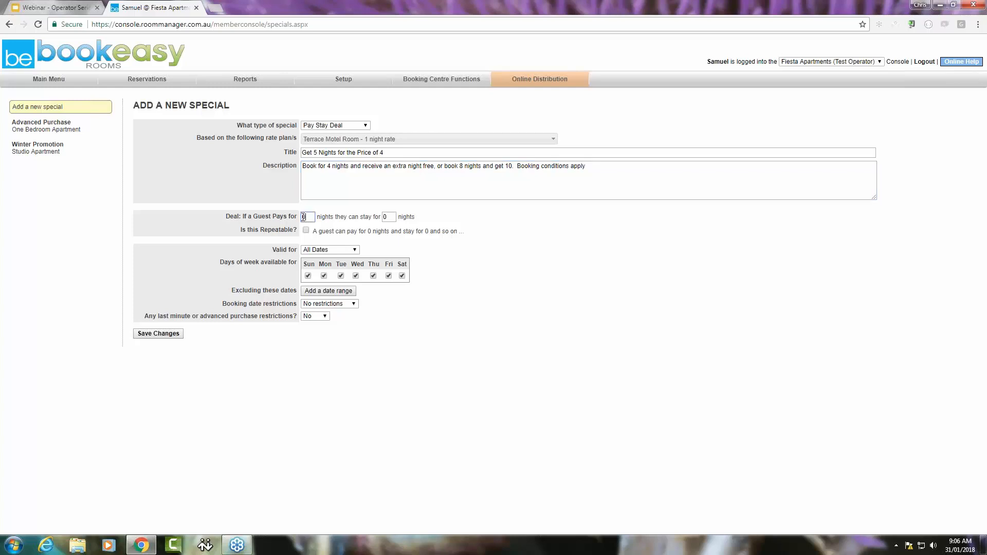
type("4")
left_click(385, 217)
type("5")
left_click(306, 231)
double_click(308, 217)
left_click(392, 219)
left_click(303, 217)
key("Tab")
Add a last minute restriction requiring booking within 7 days before arrival, and save the special
left_click(315, 315)
left_click(308, 325)
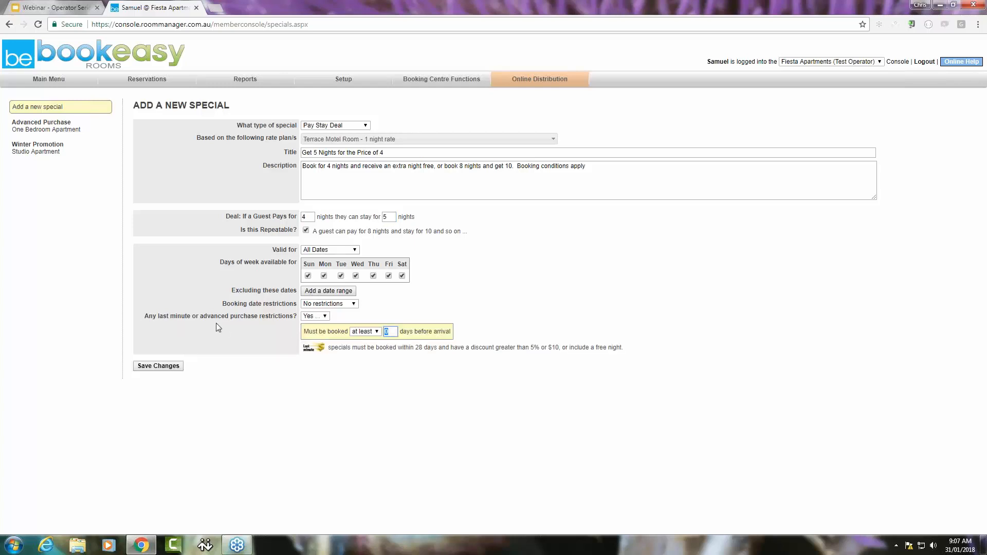
left_click(374, 332)
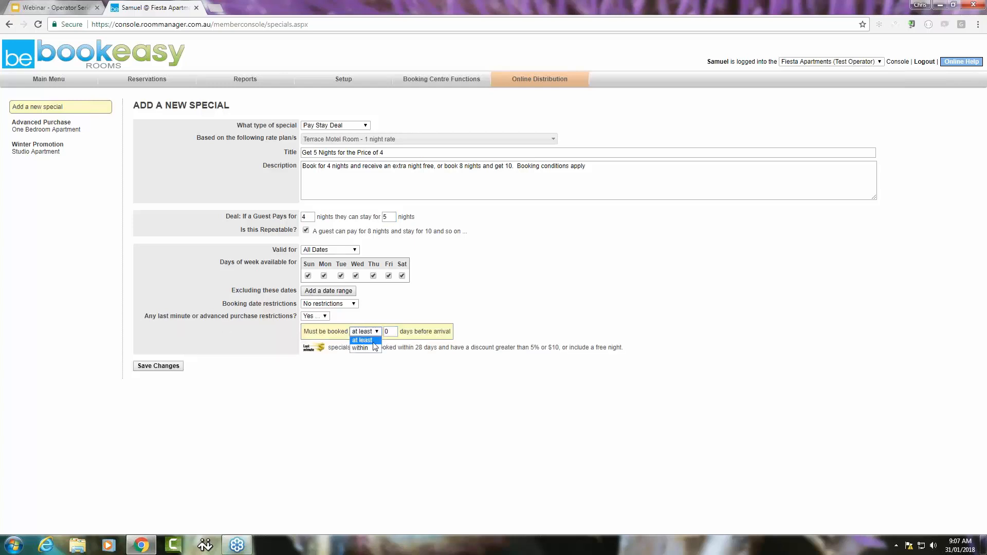
left_click(362, 348)
double_click(392, 332)
type("7")
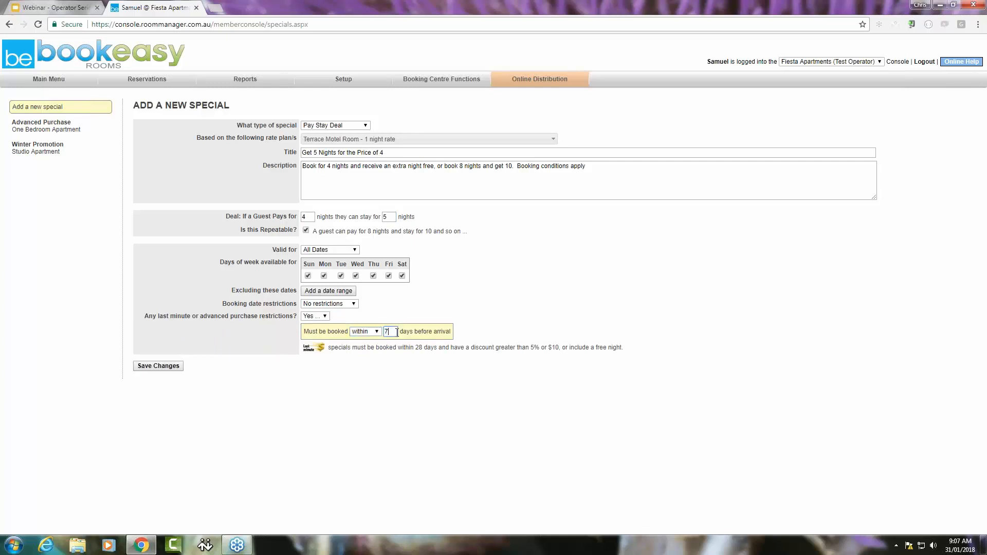
left_click(146, 365)
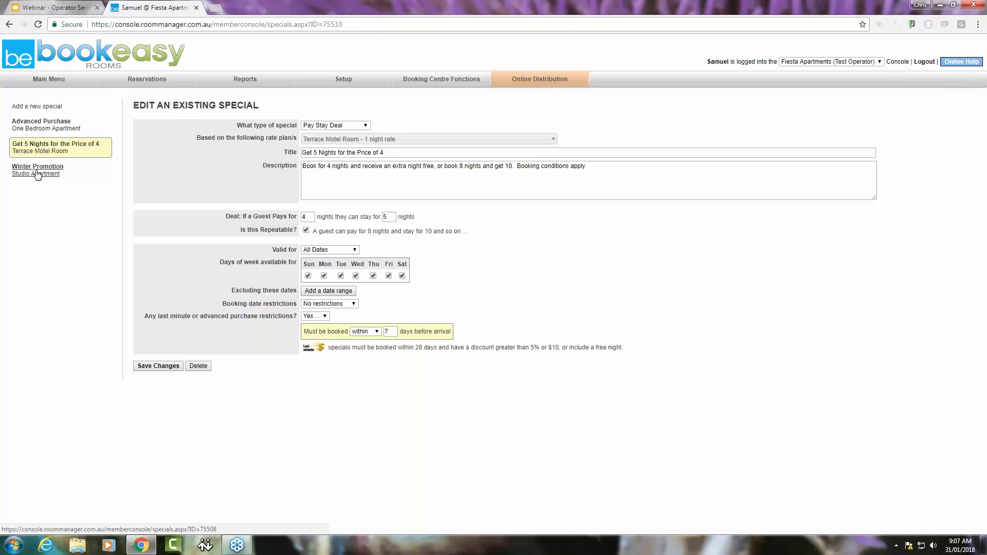
Open the existing Advanced Purchase special for the One Bedroom Apartment to review its settings
left_click(34, 128)
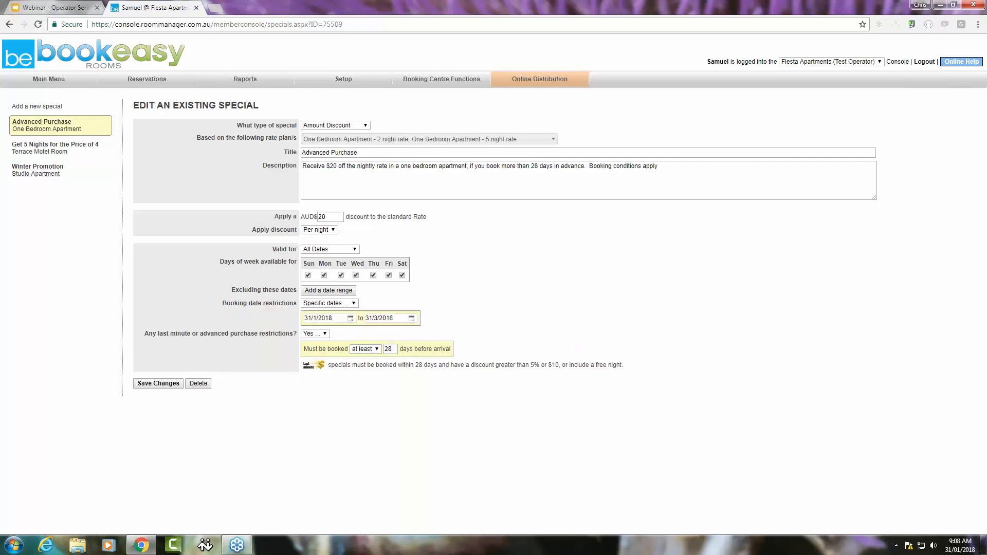